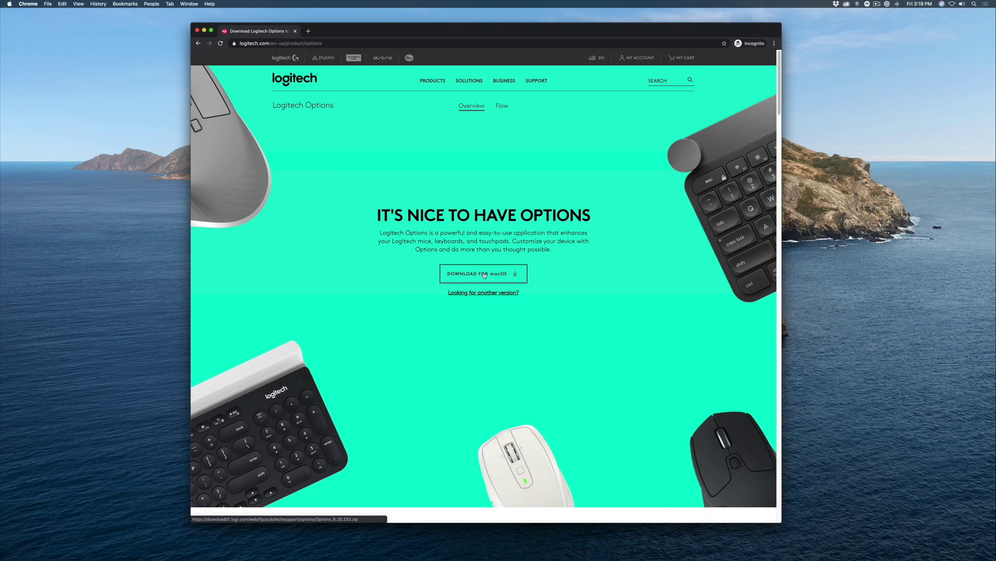
# - Download the Logitech Options installer for macOS from the Logitech Options page
pyautogui.click(471, 270)
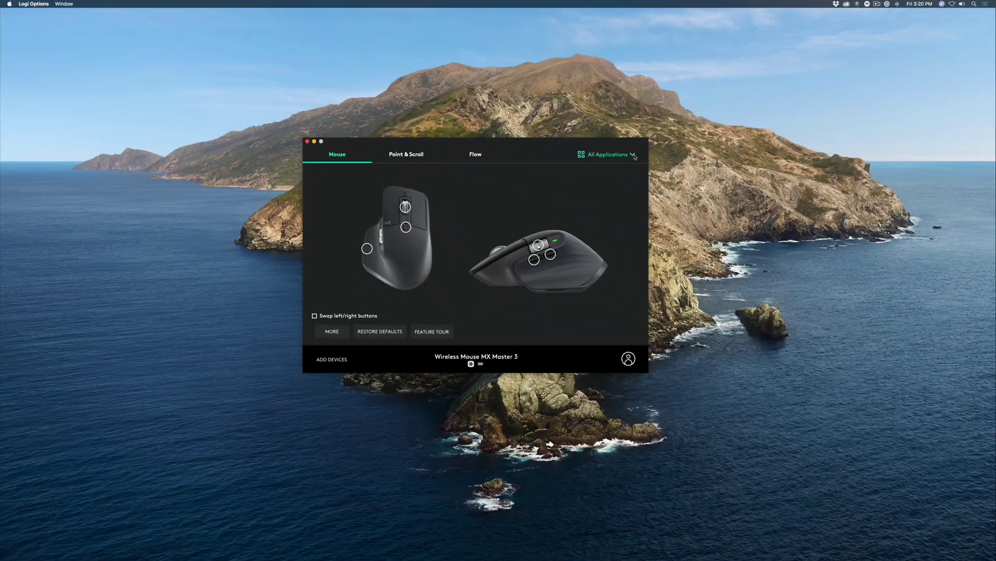
# - Switch to the Final Cut Pro profile and select the button below the scroll wheel
pyautogui.click(660, 126)
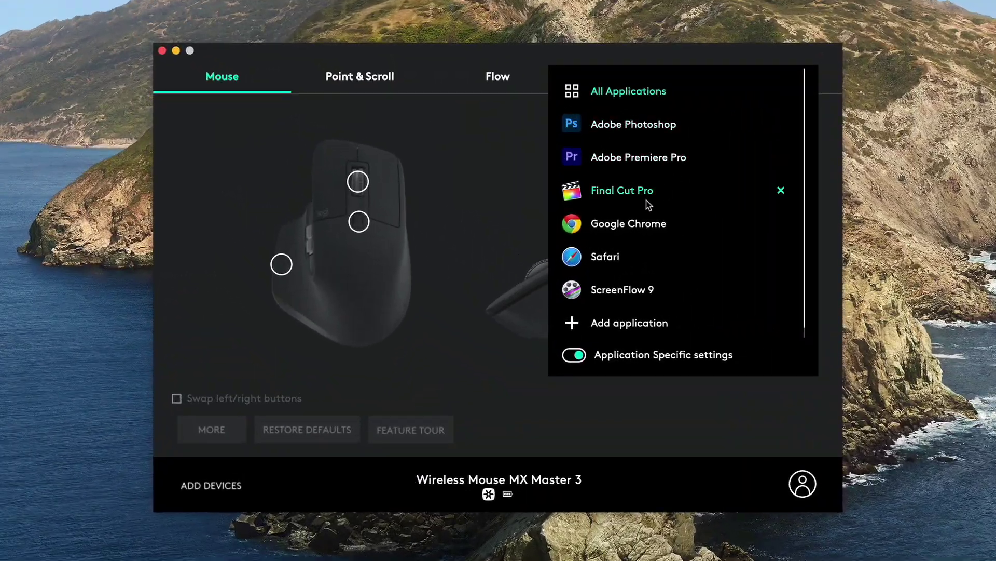
pyautogui.click(646, 200)
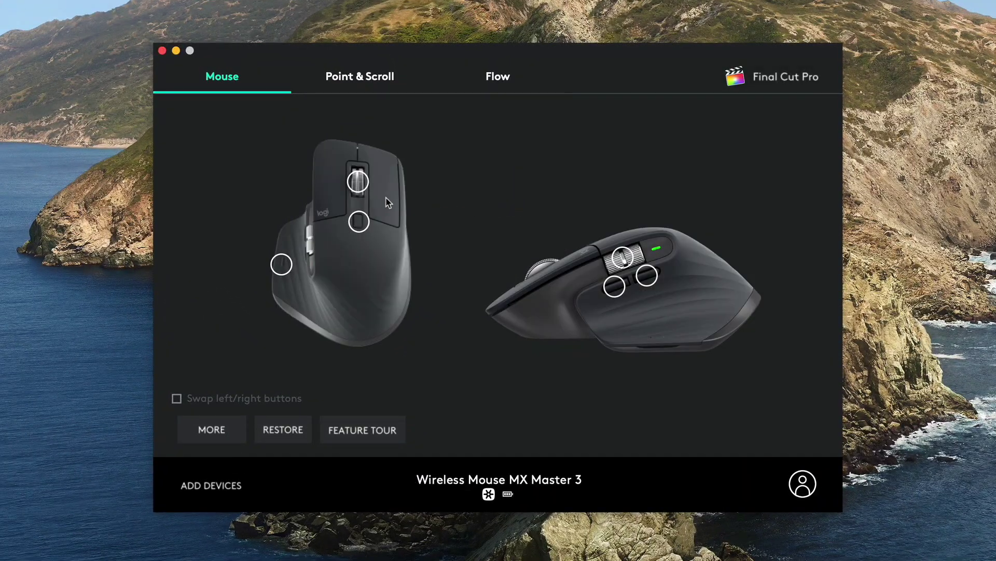
pyautogui.click(361, 221)
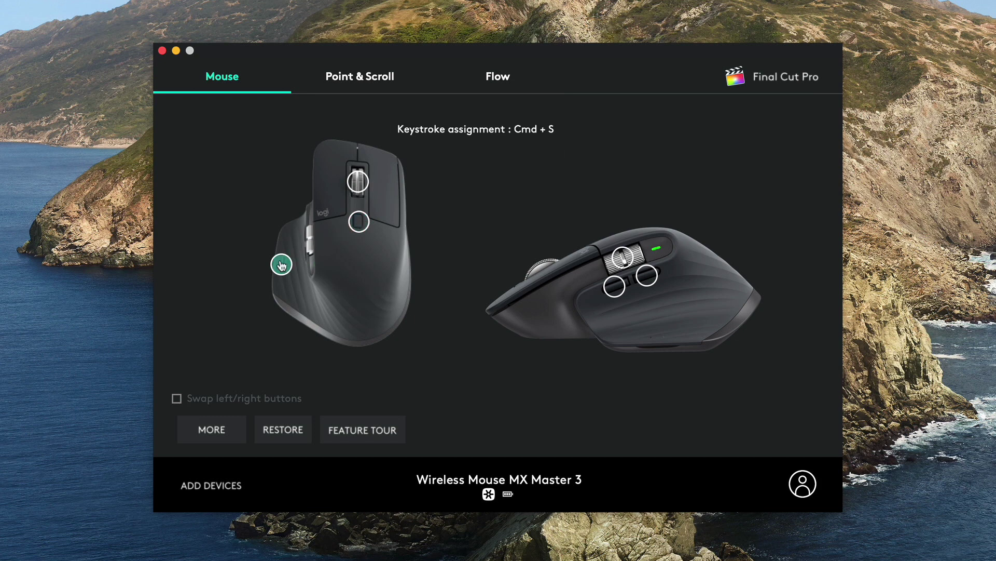
pyautogui.click(357, 225)
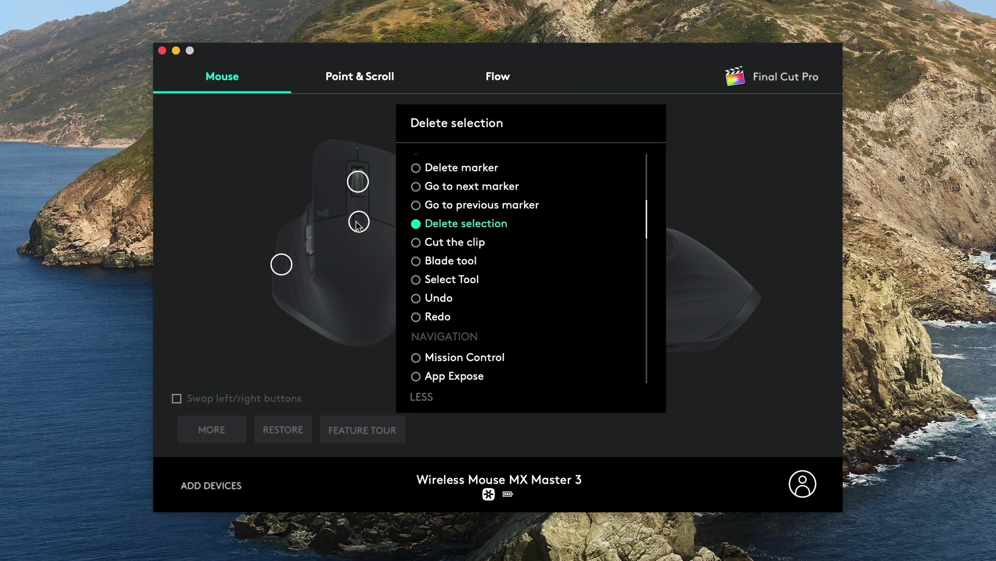
# - Try the Blade and Select Tool actions, then set the button to a custom keystroke Z
pyautogui.click(416, 244)
pyautogui.click(416, 261)
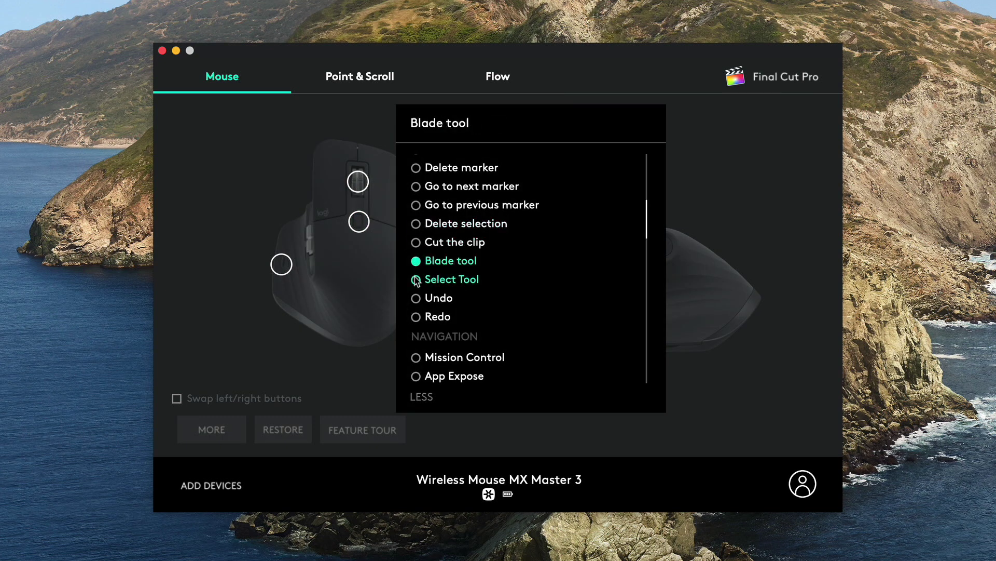
pyautogui.click(416, 281)
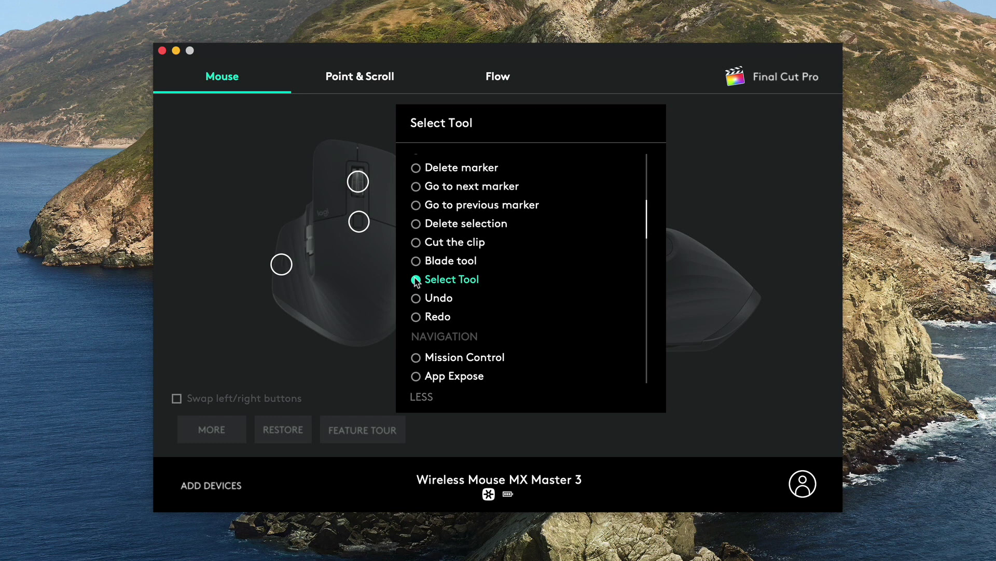
pyautogui.moveTo(648, 217); pyautogui.dragTo(636, 183)
pyautogui.click(419, 242)
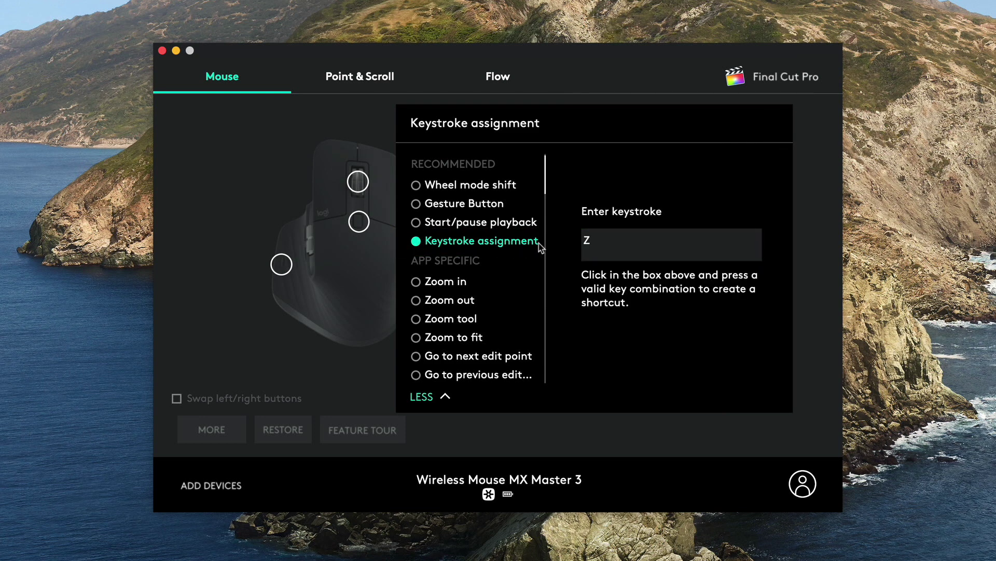
pyautogui.click(595, 243)
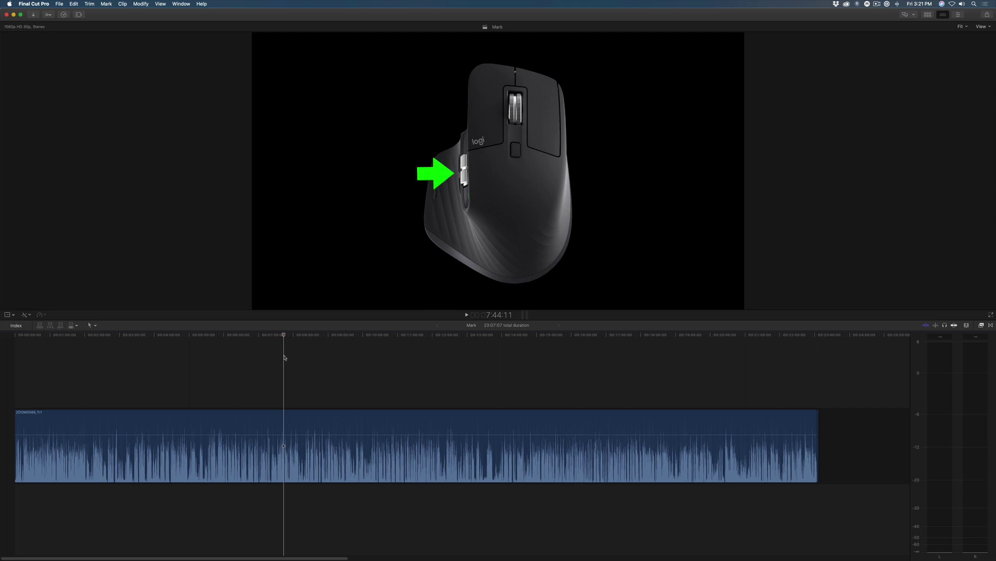
# - Zoom the timeline in on the voiceover waveform and scroll sideways around the playhead
pyautogui.hscroll(6, 285, 357)
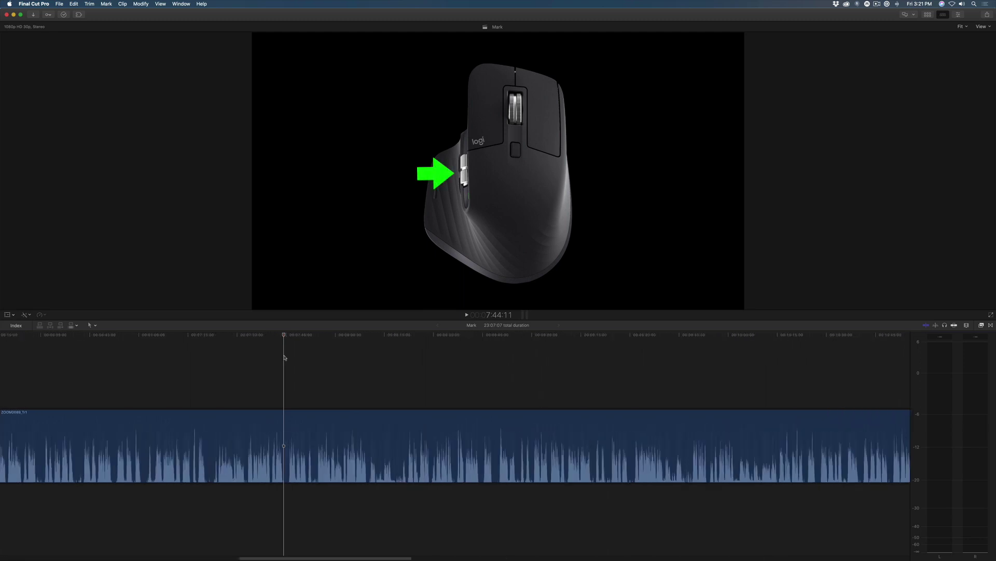
pyautogui.scroll(5, 285, 358)
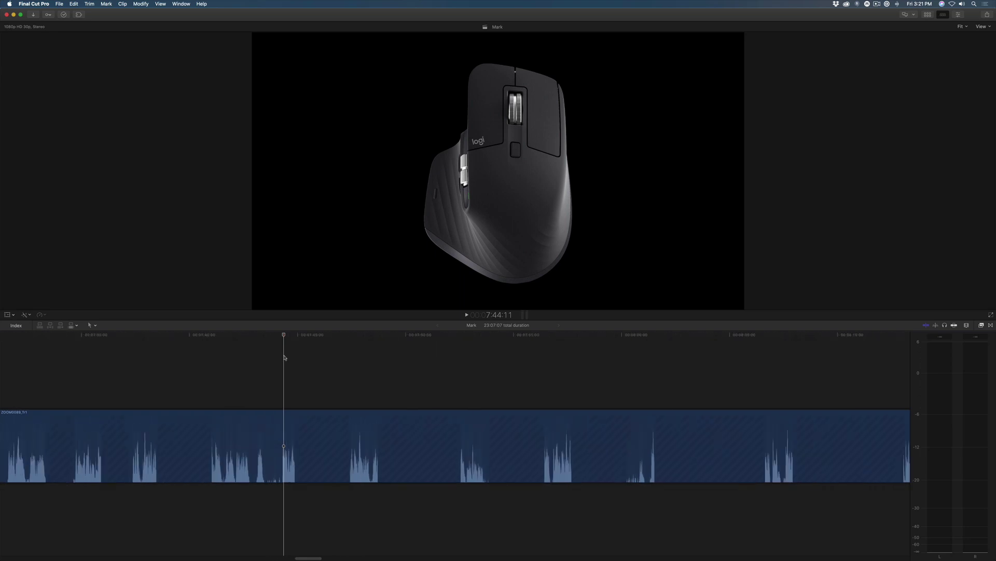
pyautogui.scroll(2, 285, 357)
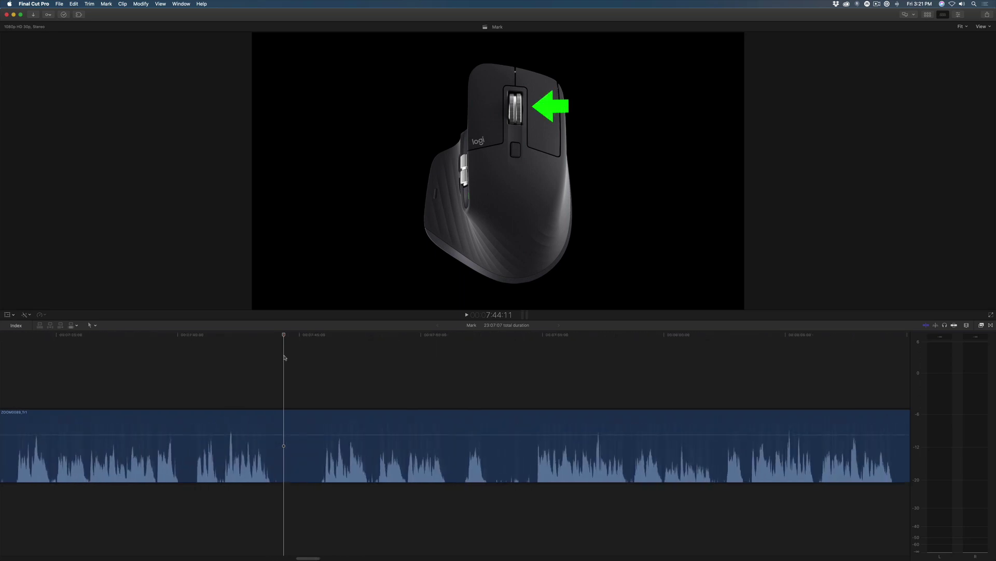
pyautogui.hscroll(5, 284, 358)
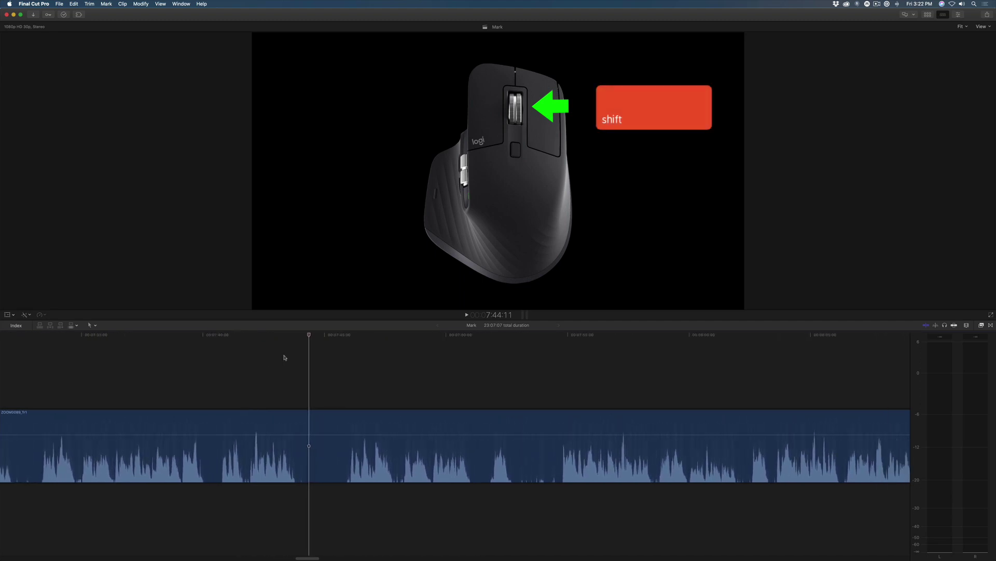
pyautogui.hscroll(-5, 284, 357)
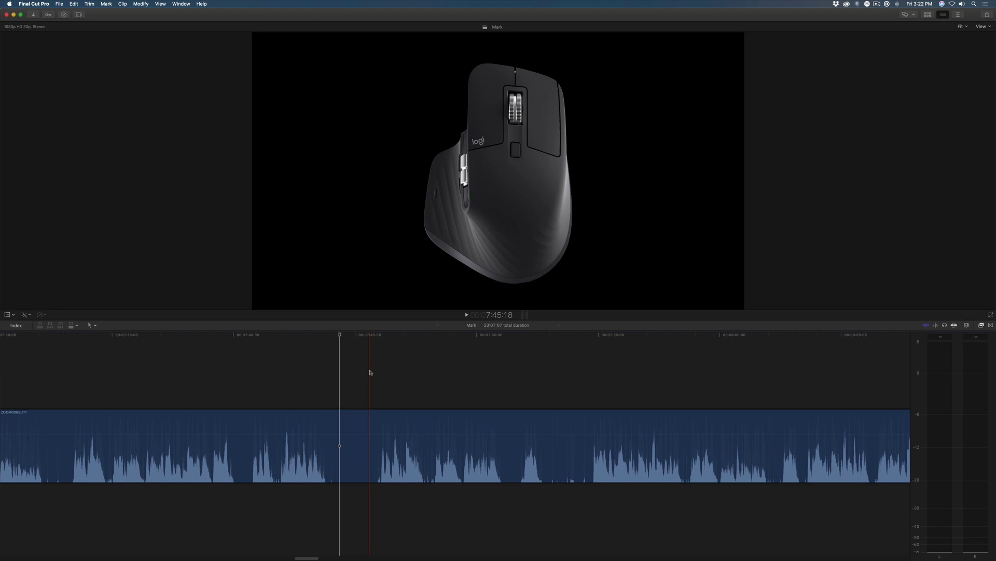
# - Split out and delete the clip's middle piece, then ripple-delete the stretch to its end
pyautogui.press('super+b')
pyautogui.press('super+b')
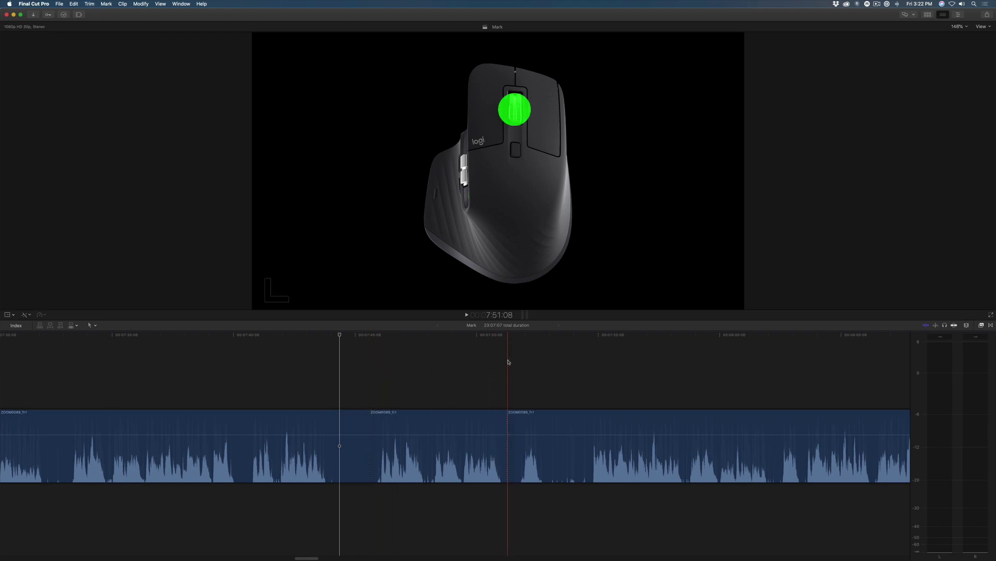
pyautogui.click(442, 424)
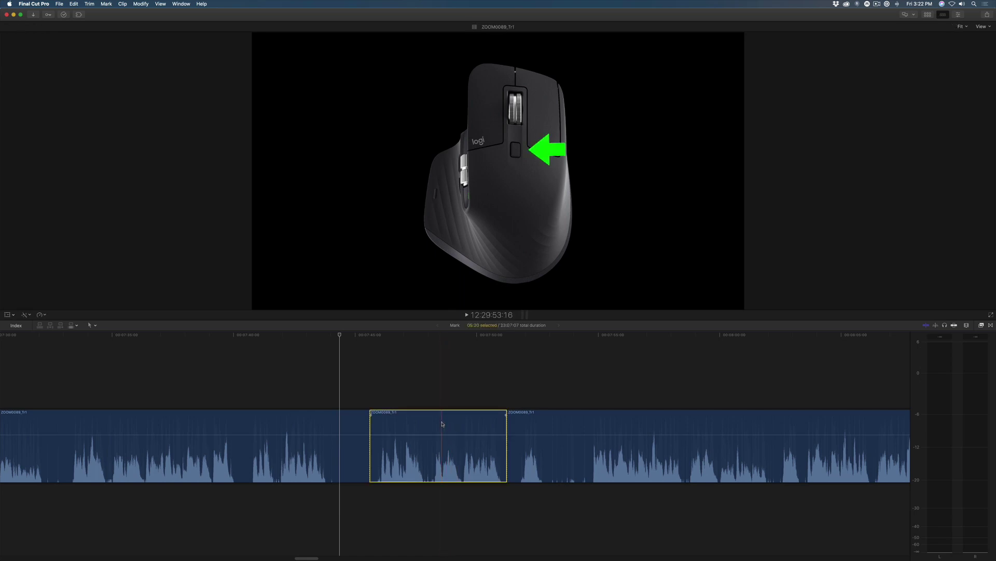
pyautogui.press('Delete')
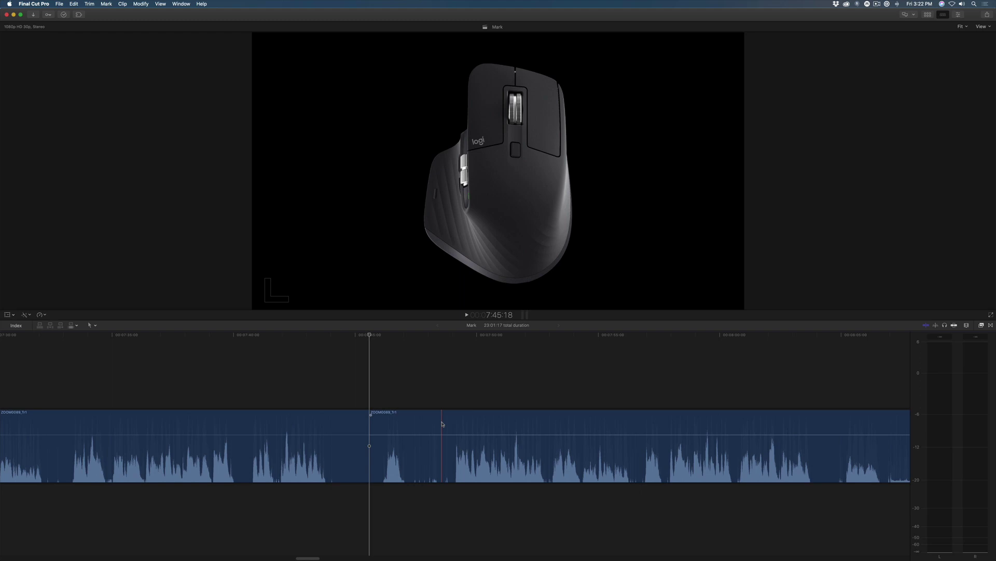
pyautogui.press('i')
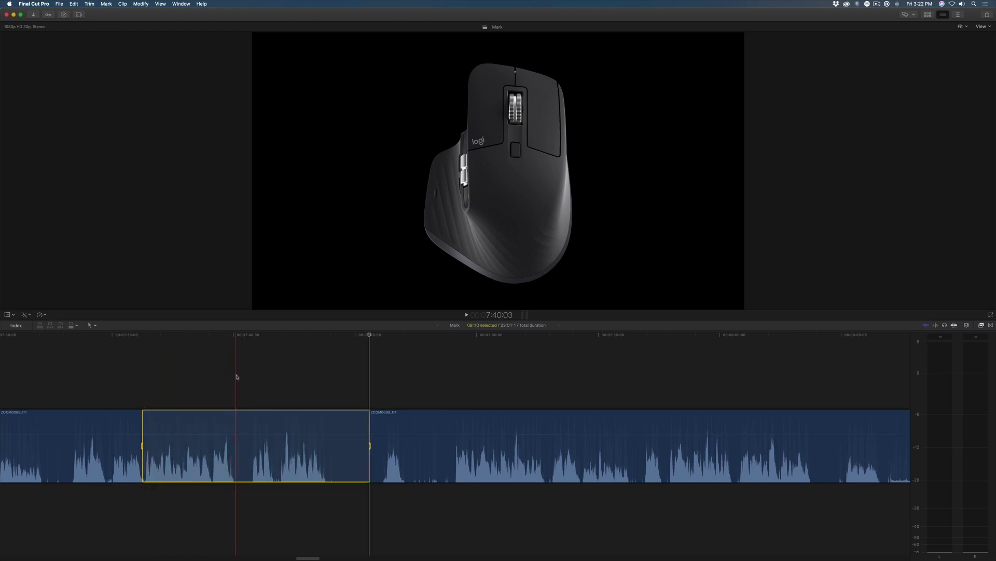
pyautogui.press('Delete')
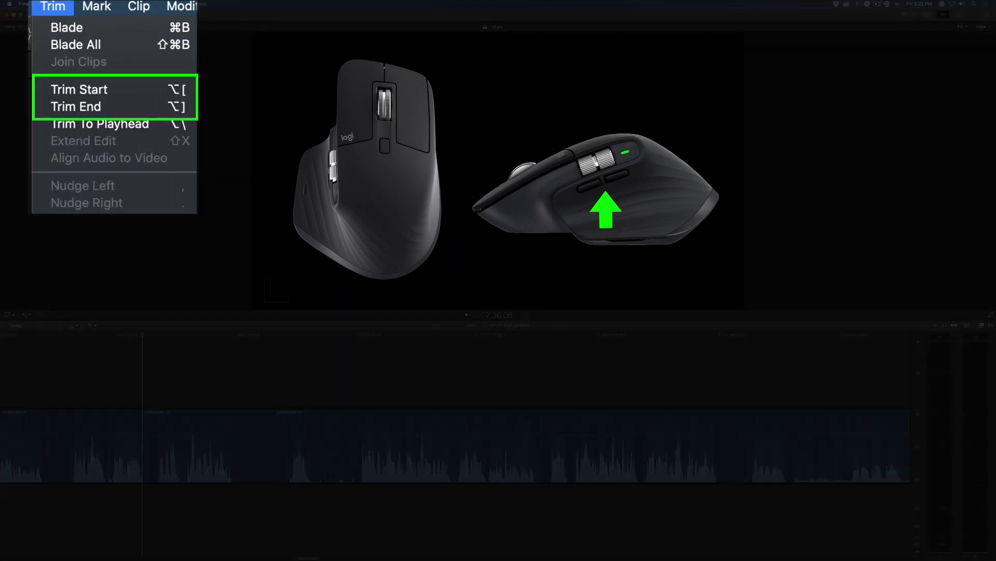
# - Trim about 3 seconds of pause off the third clip's start with Trim Start
pyautogui.press('Escape')
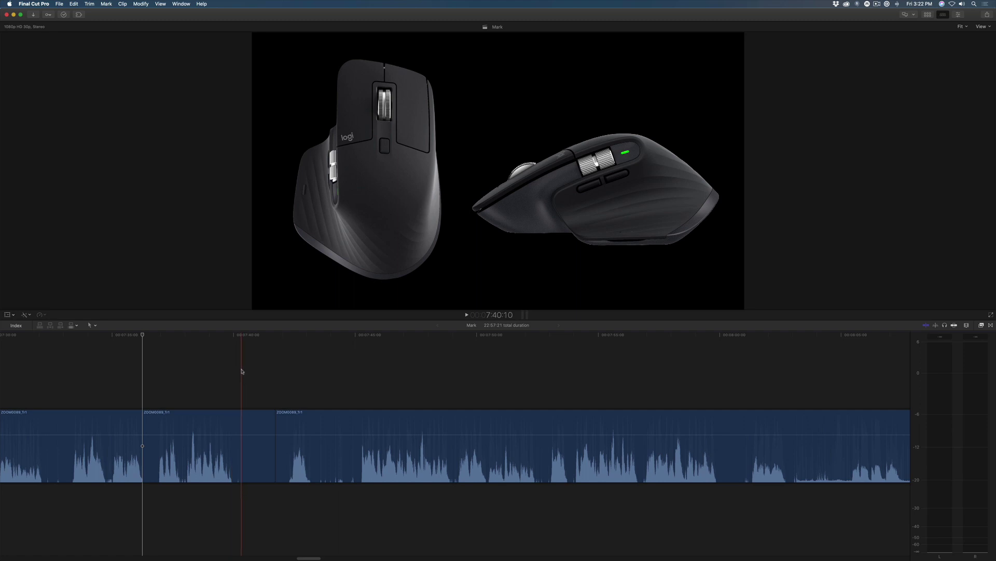
pyautogui.hotkey('alt', '[')
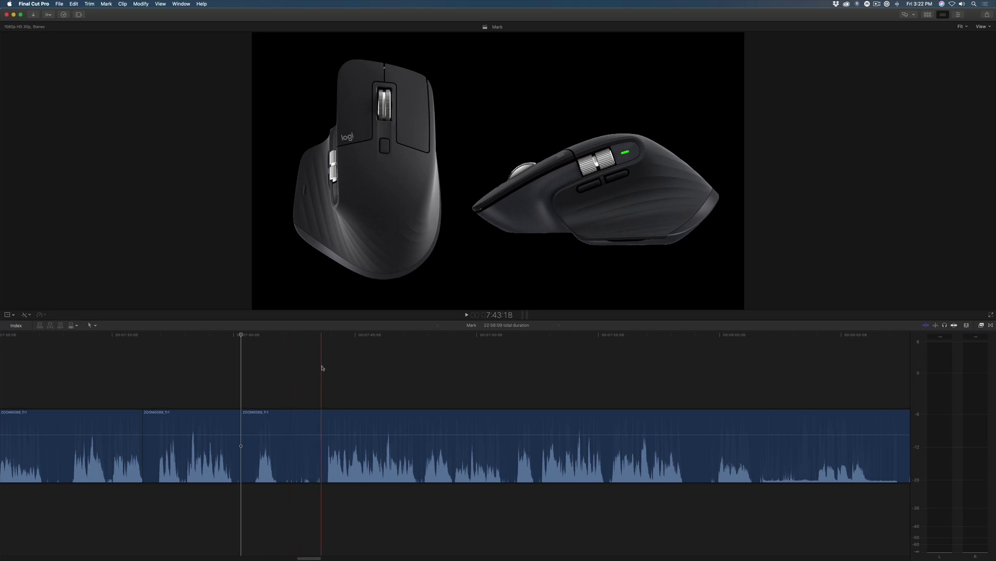
pyautogui.hotkey('alt', '[')
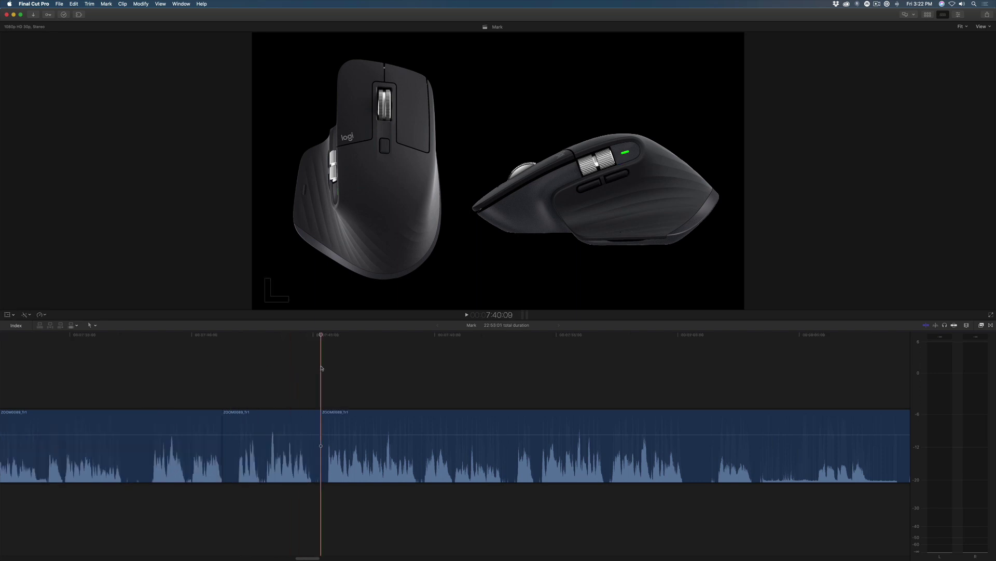
# - Trim 9 frames before the next clip join and 7 frames off the next clip's start
pyautogui.scroll(3, 318, 370)
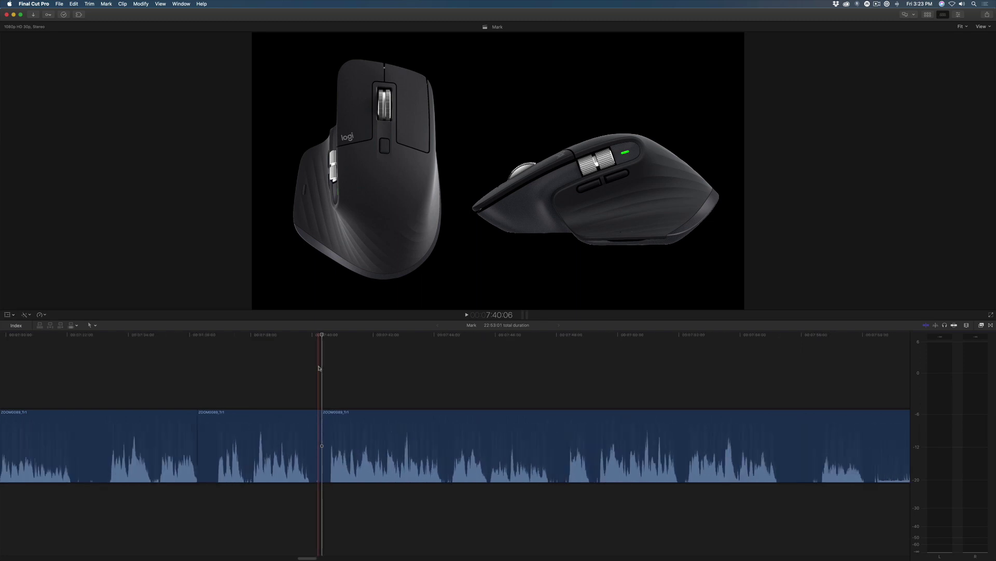
pyautogui.click(314, 380)
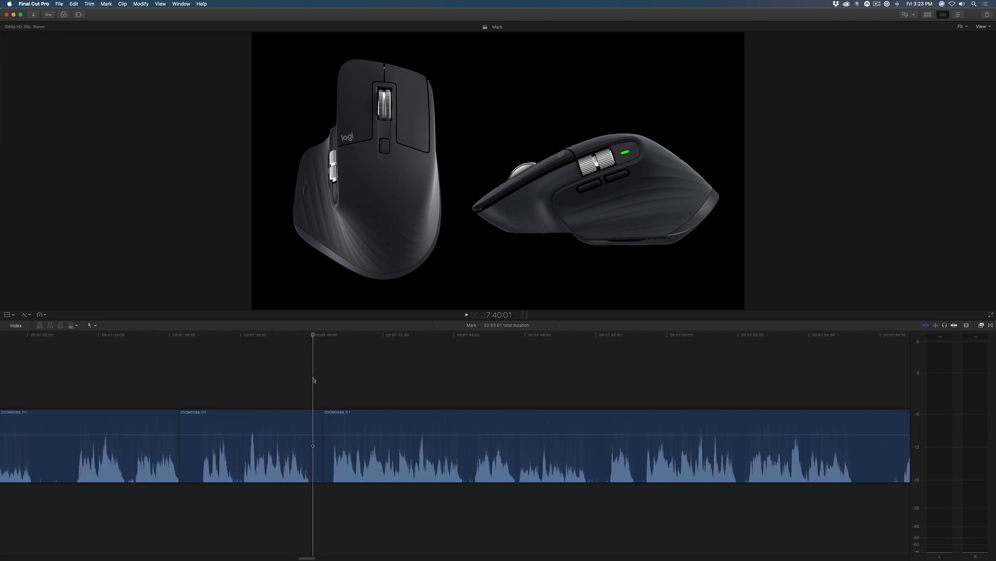
pyautogui.hotkey('alt', ']')
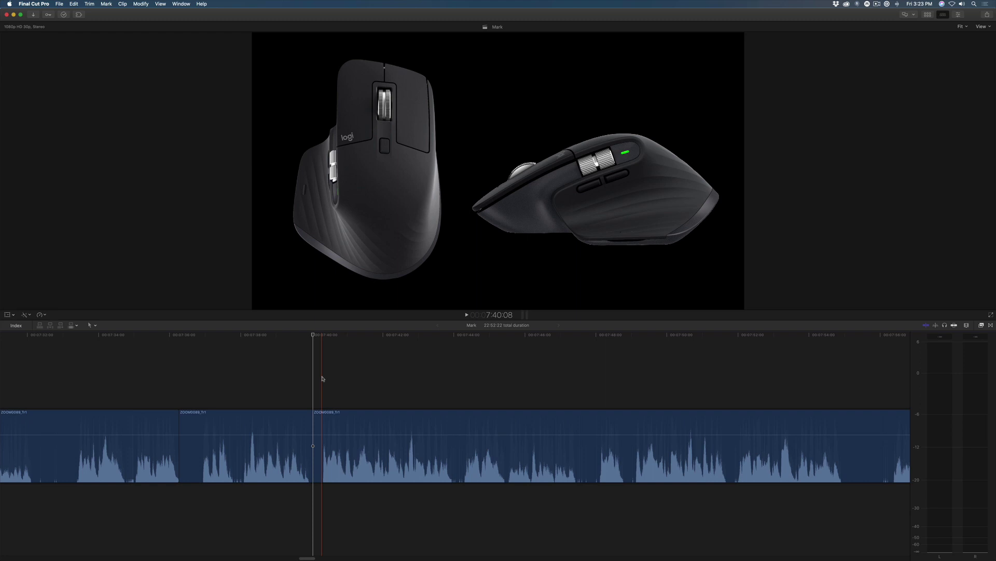
pyautogui.hotkey('alt', '[')
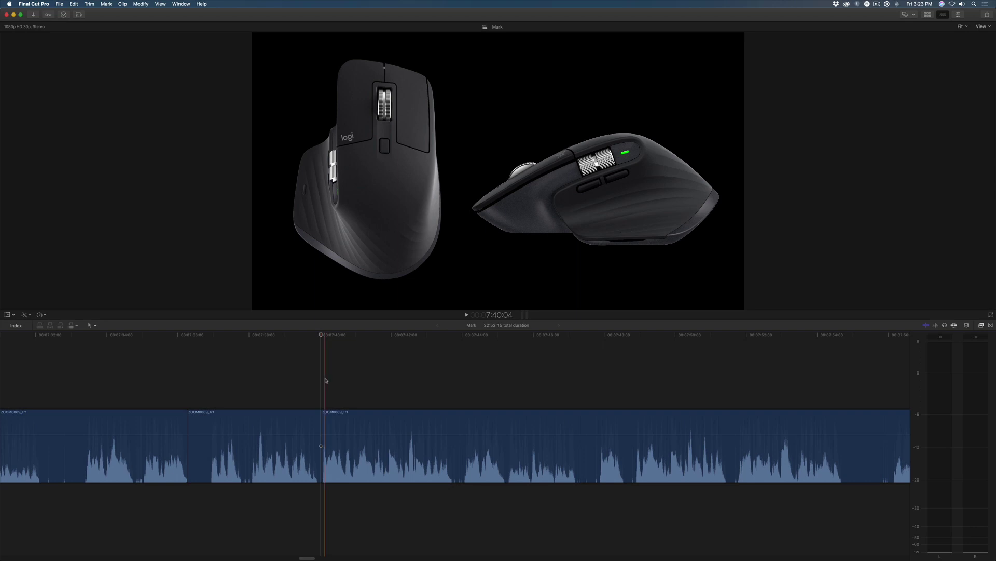
# - Silence the 9-frame noise, then mark in and out points around the second noise
pyautogui.press('super+b')
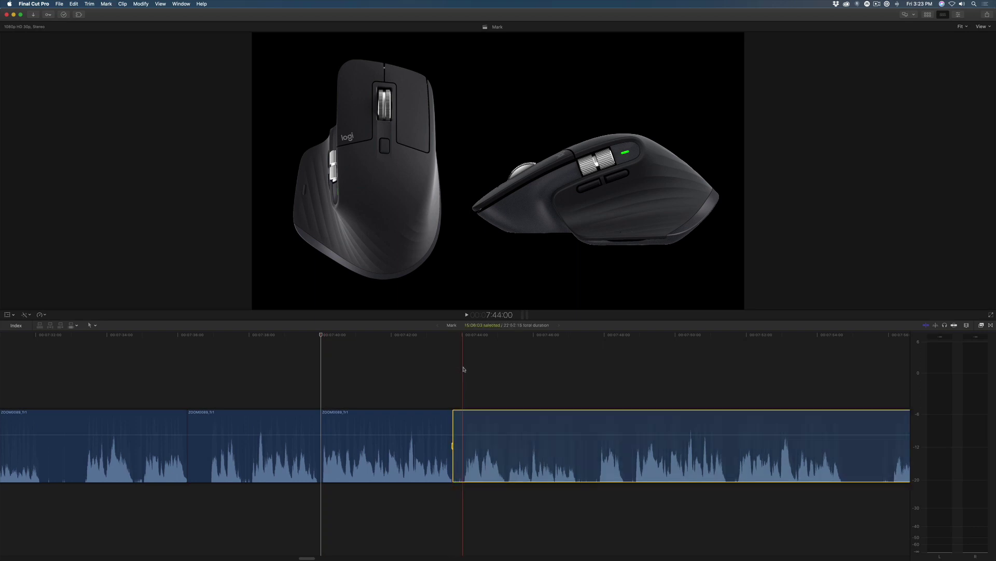
pyautogui.press('super+b')
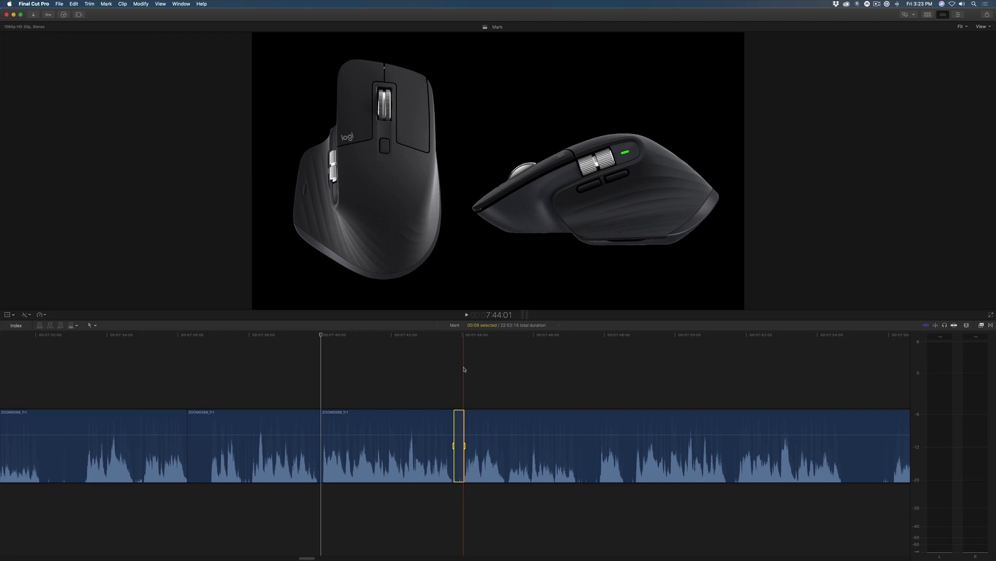
pyautogui.click(140, 4)
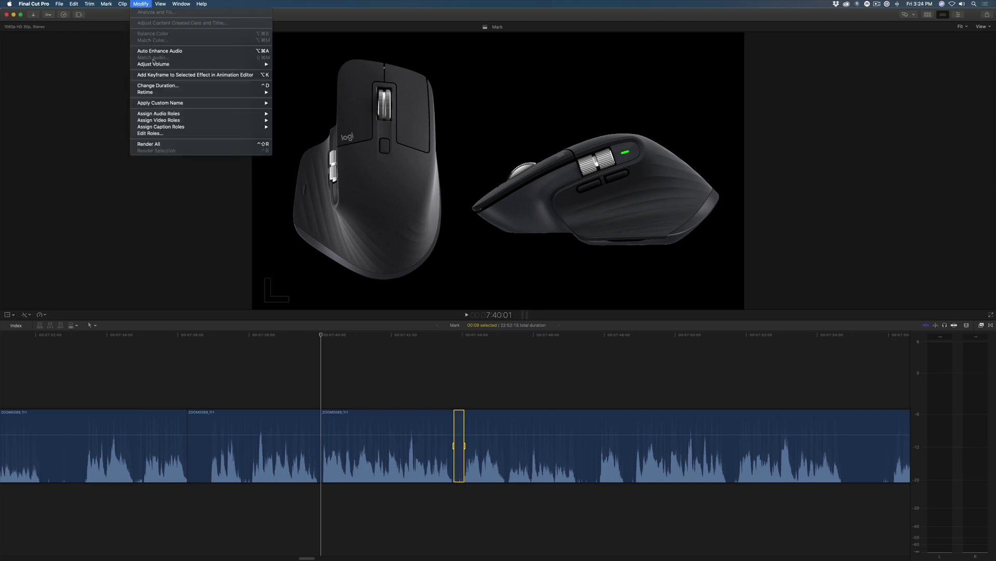
pyautogui.moveTo(156, 65)
pyautogui.click(229, 202)
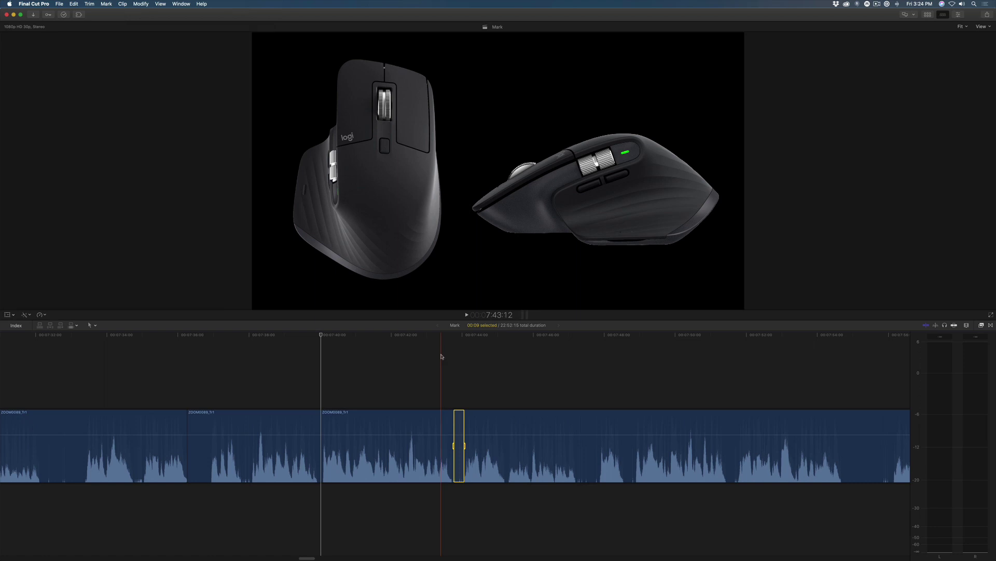
pyautogui.hotkey('ctrl', '-')
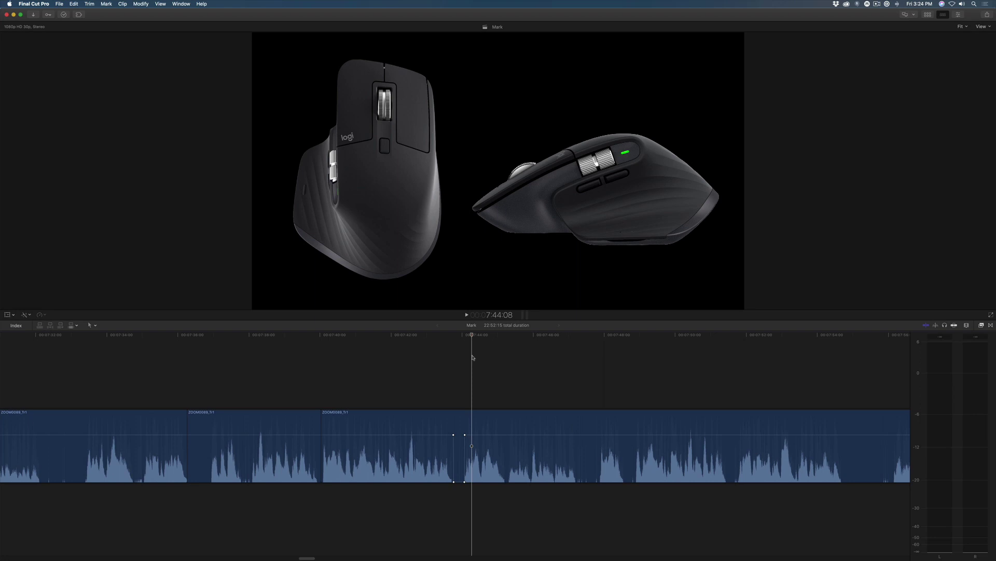
pyautogui.press('i')
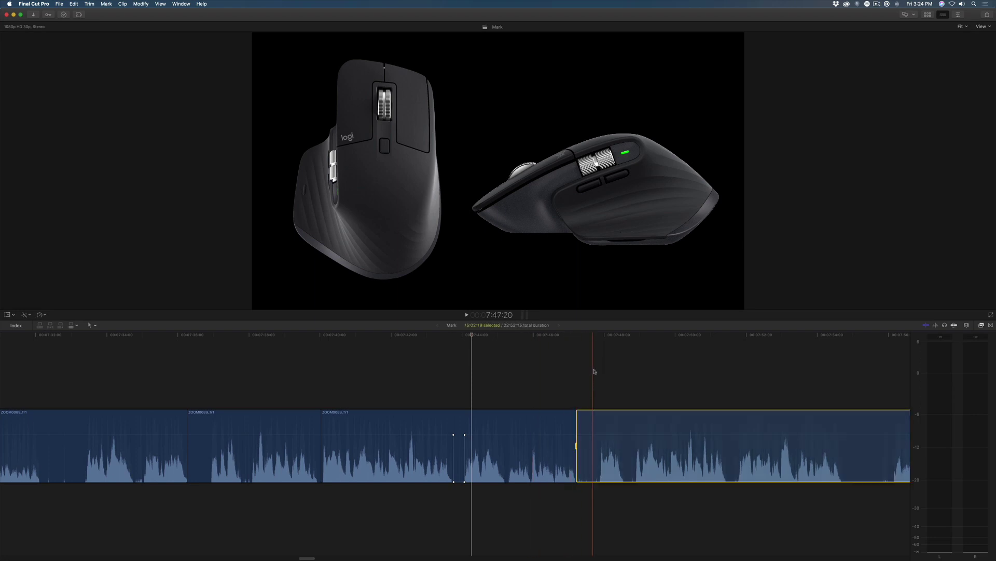
pyautogui.press('o')
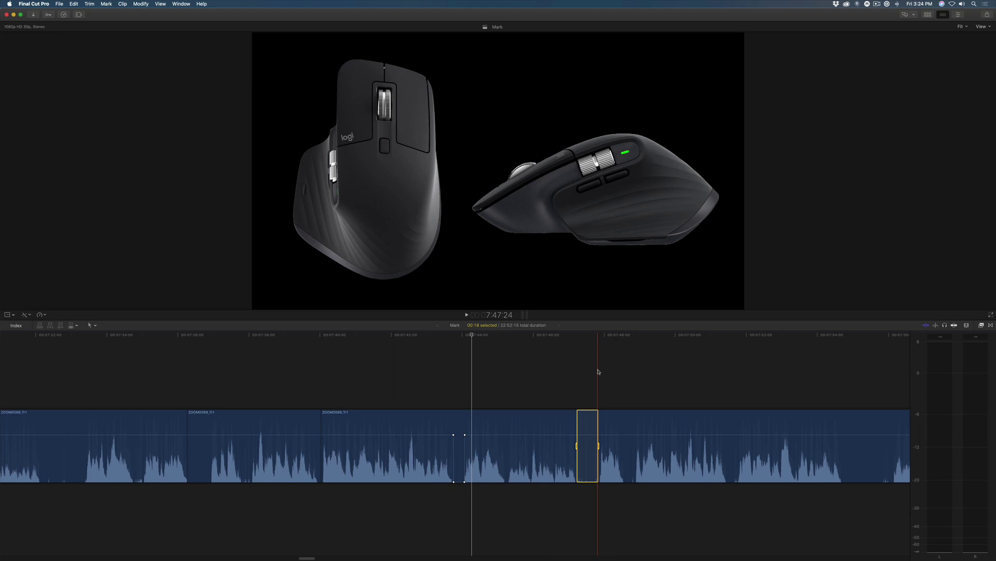